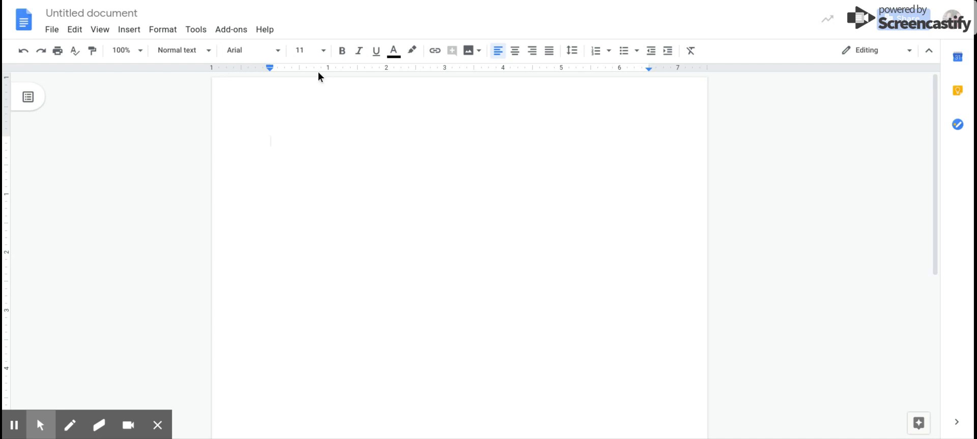
Set the blank document's text to Times New Roman, size 12, with double line spacing
click(262, 56)
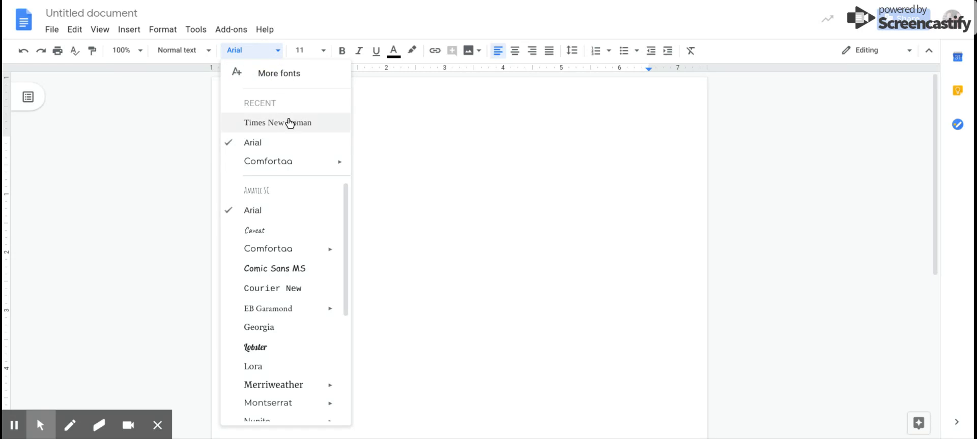
scroll(346, 196, down, 3)
scroll(347, 194, down, 1)
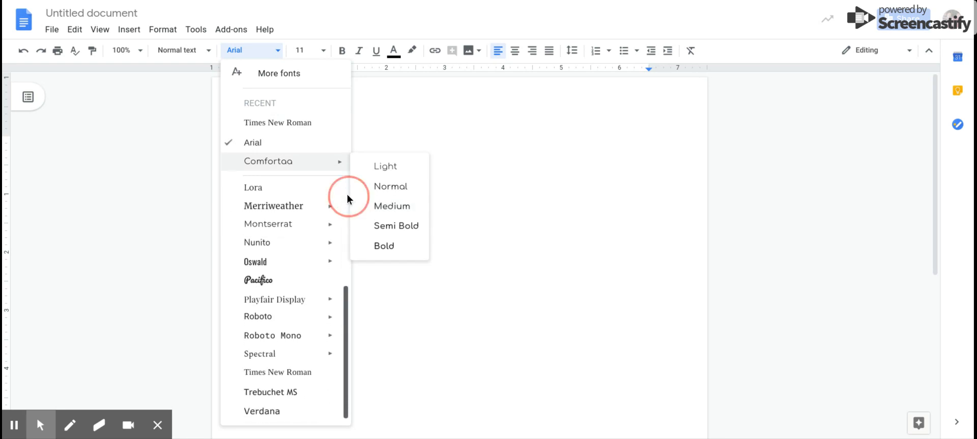
click(274, 373)
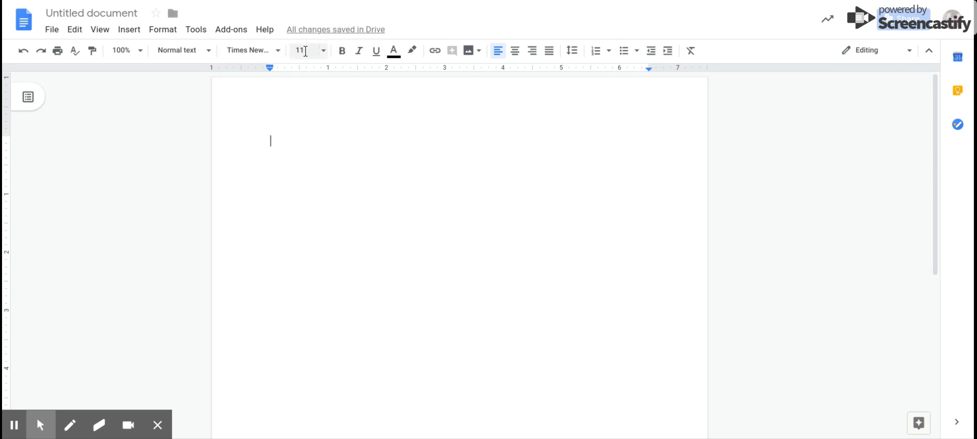
click(328, 55)
click(318, 152)
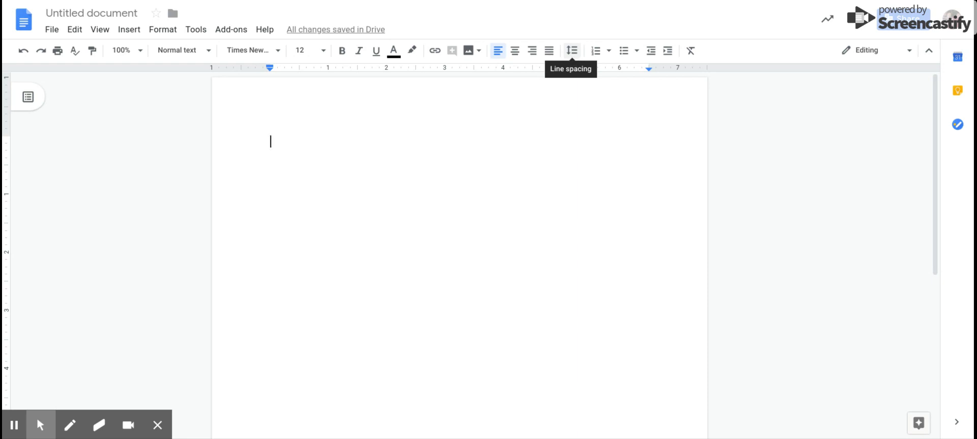
click(568, 55)
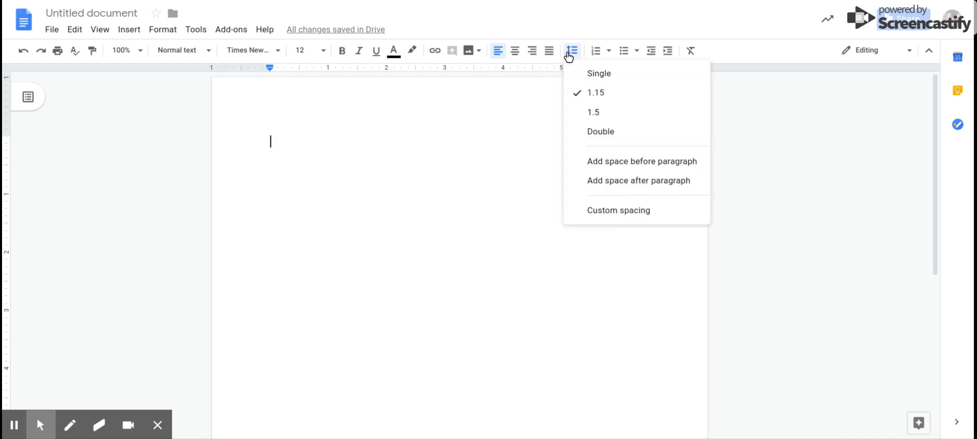
click(612, 131)
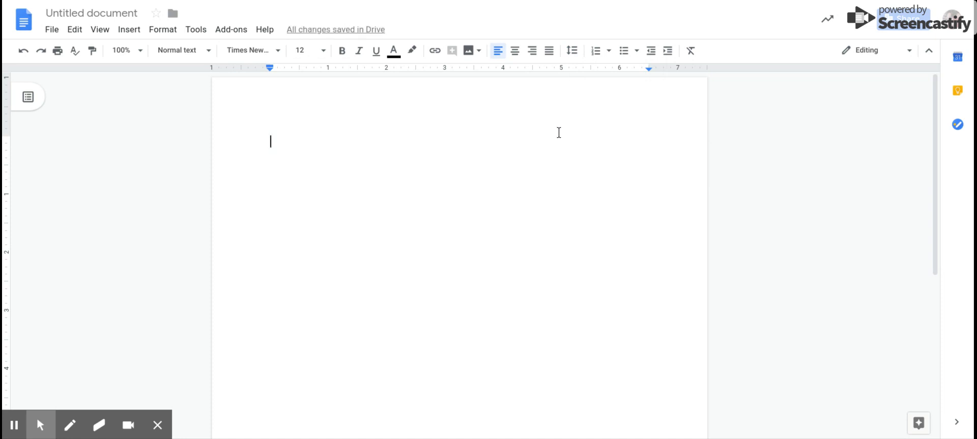
Insert page numbers in the header's upper-right corner on every page and enter the writer's last name before the number
click(137, 35)
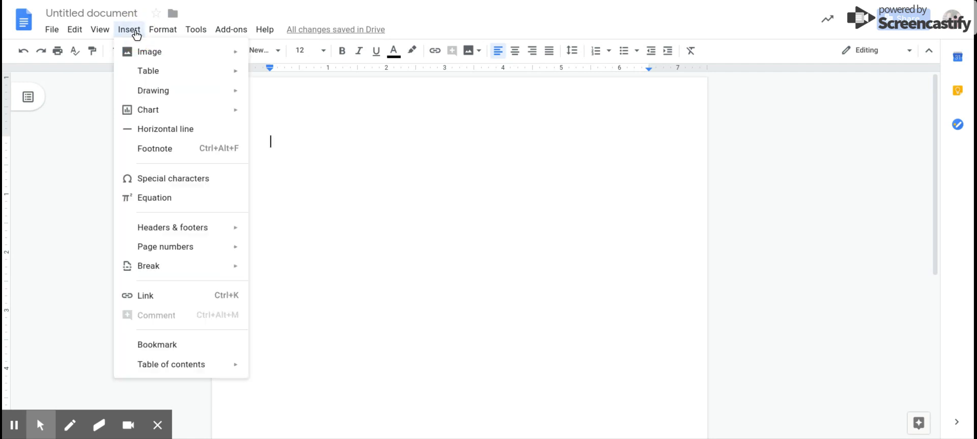
mouse_move(170, 247)
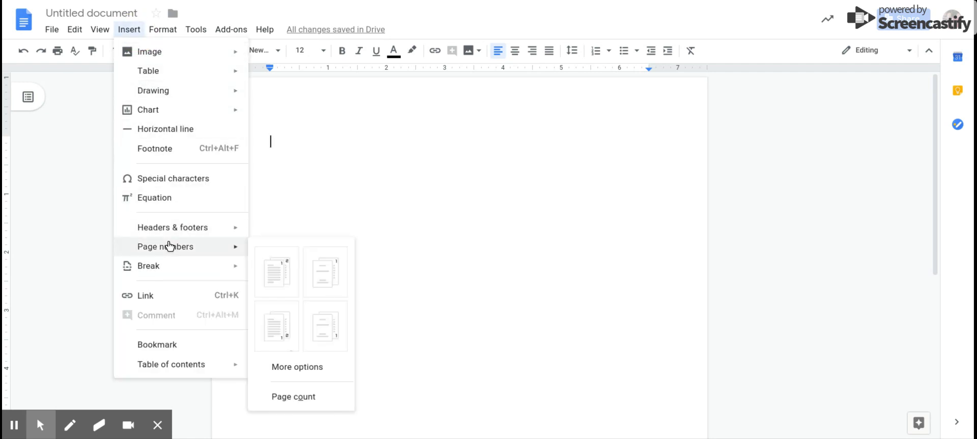
click(280, 277)
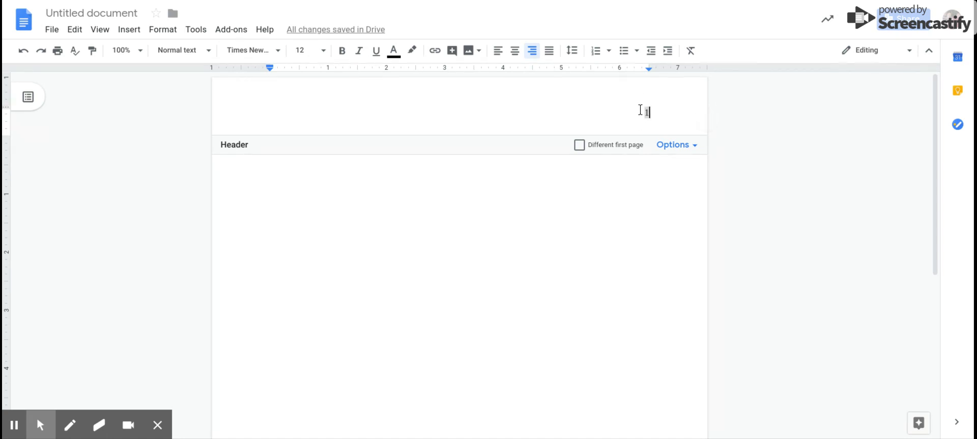
click(639, 115)
text(Stottsber)
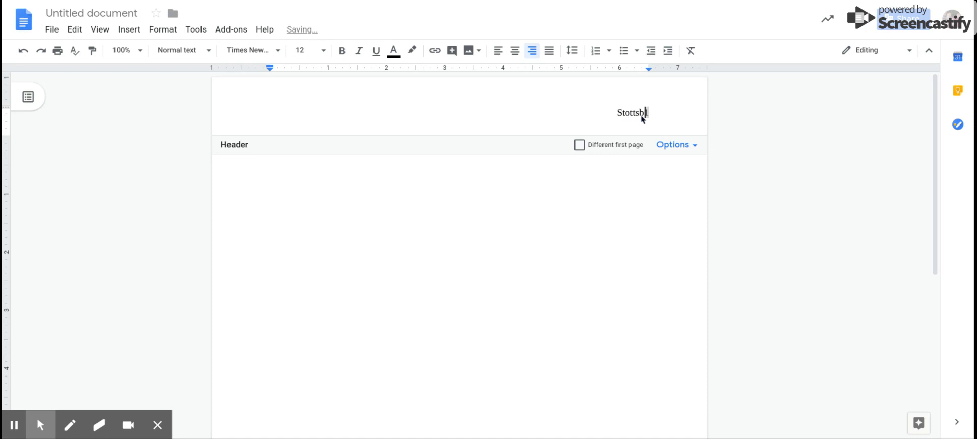
text(ry)
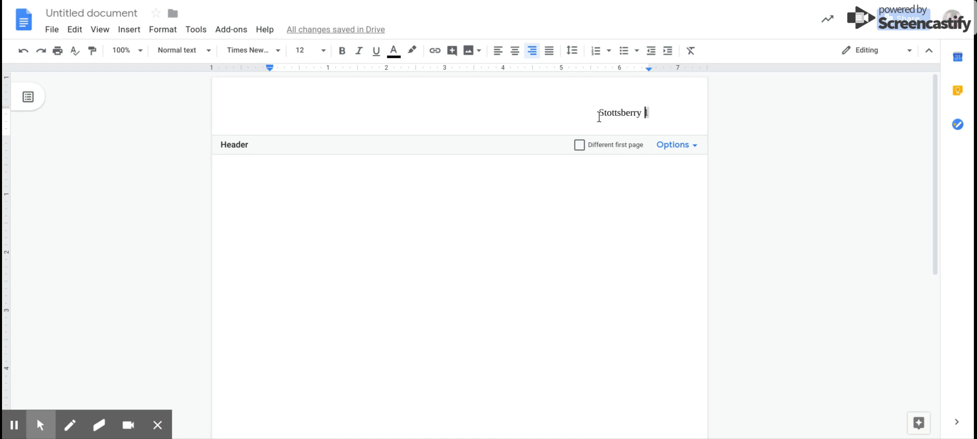
Format the header's last name and page number in Times New Roman, size 12, and return to the document body
drag(654, 114, 597, 114)
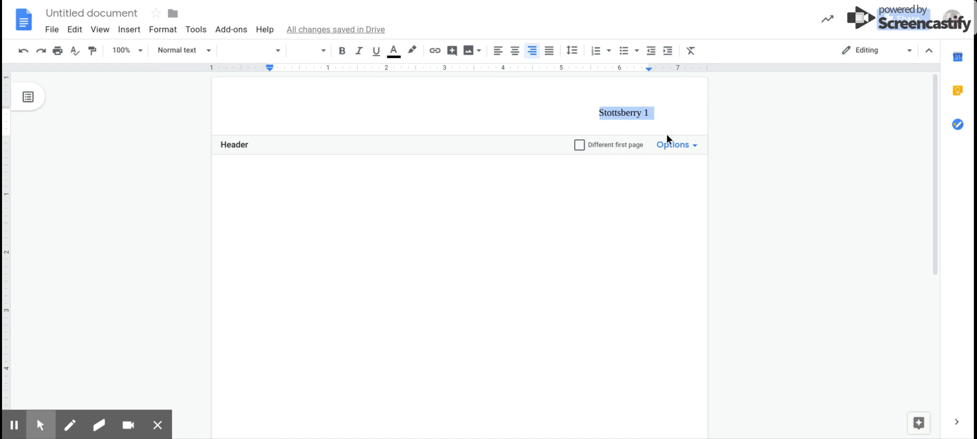
click(283, 51)
click(294, 126)
click(323, 50)
click(308, 157)
click(480, 194)
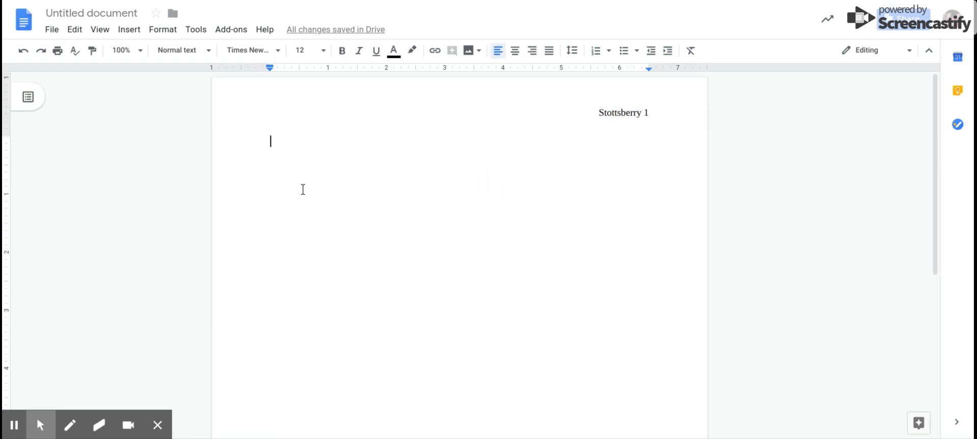
Enter the four-line heading: "Your Name", the teacher's name, "English 9: 4th Hour" and "28, January 2020"
text(Your Name)
key(Return)
text(Mrs. Stottsberry)
key(Return)
text(English)
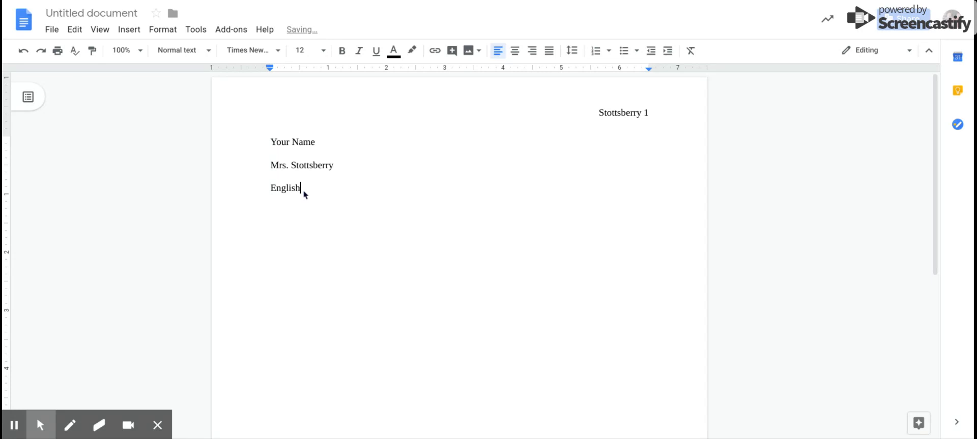
text( 9: 4th Hour)
key(Return)
text(28, January 2020)
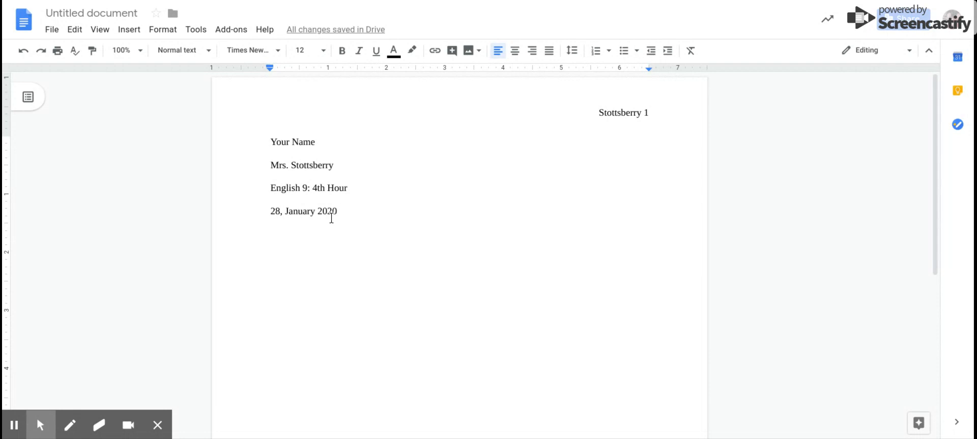
Add a centered line reading "Title" below the date
key(Return)
click(514, 57)
text(Title)
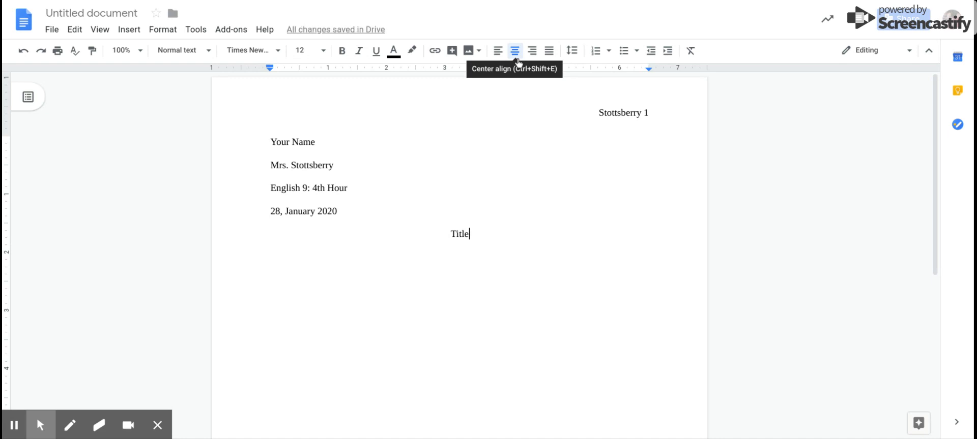
Start a left-aligned, indented paragraph below the title reading "Your attention grabber goes here to start your essay!"
key(Return)
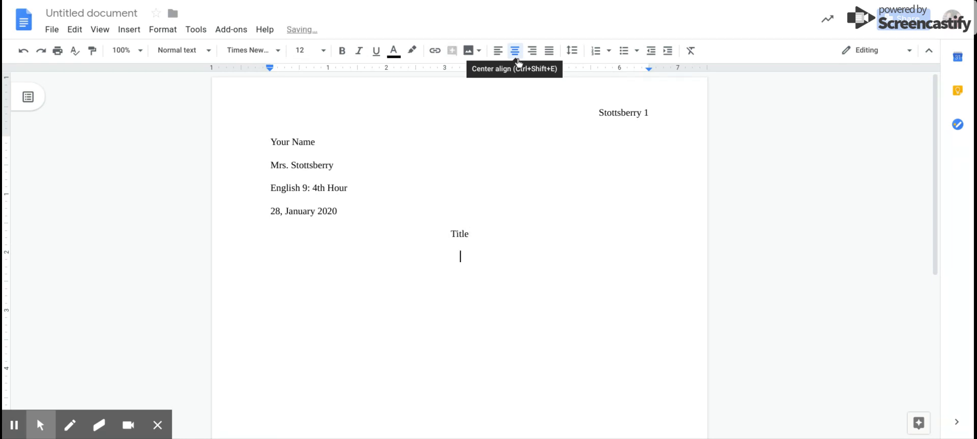
click(503, 56)
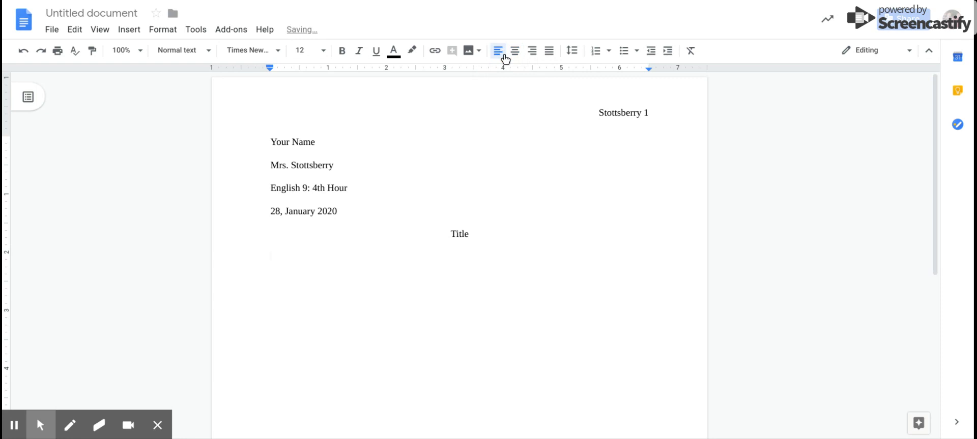
key(Tab)
text(Your attention g)
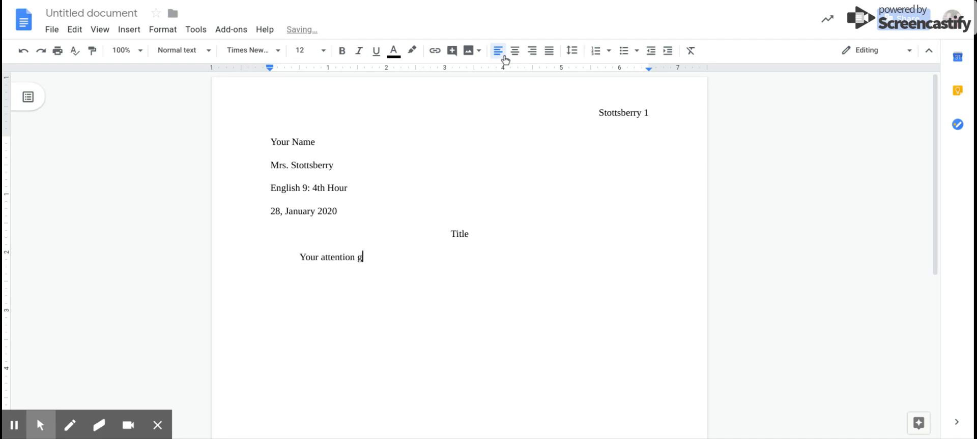
text(rabber goes here t)
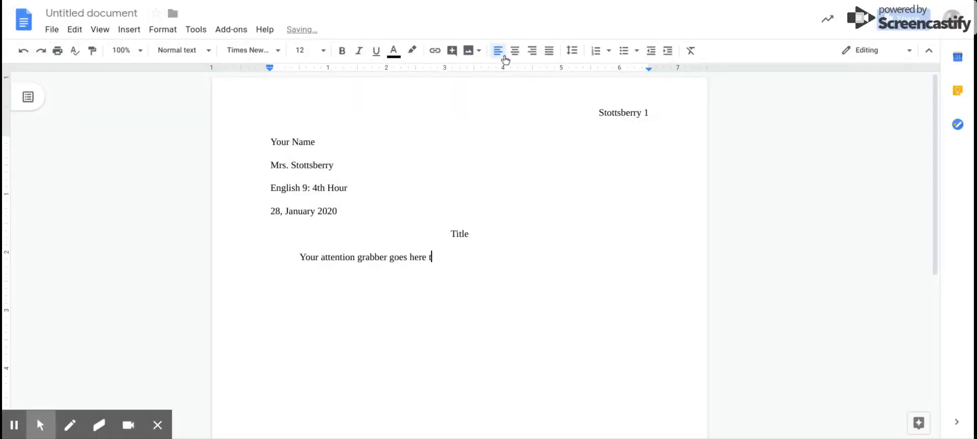
text(o start your essay!)
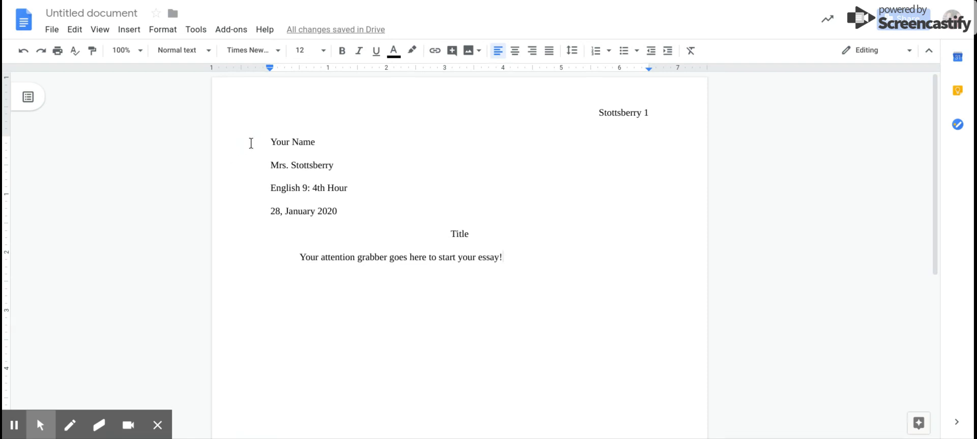
Add space before all paragraphs in the document body, and remove that extra paragraph spacing again
drag(257, 139, 574, 266)
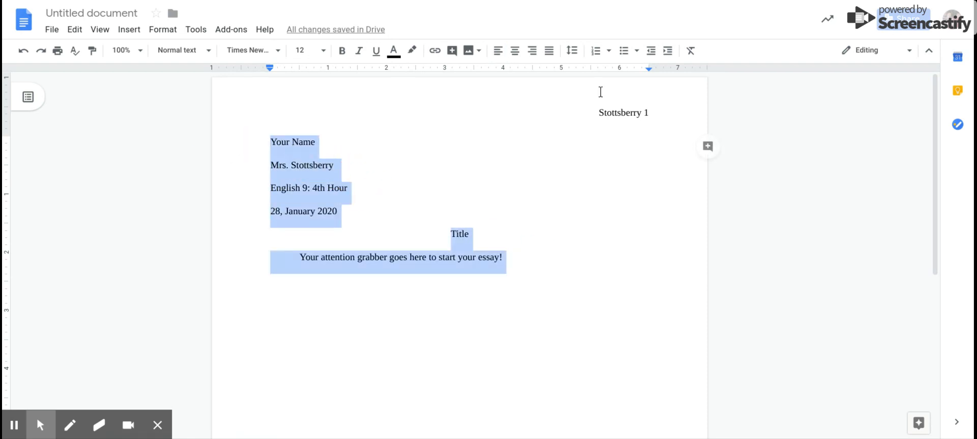
click(572, 50)
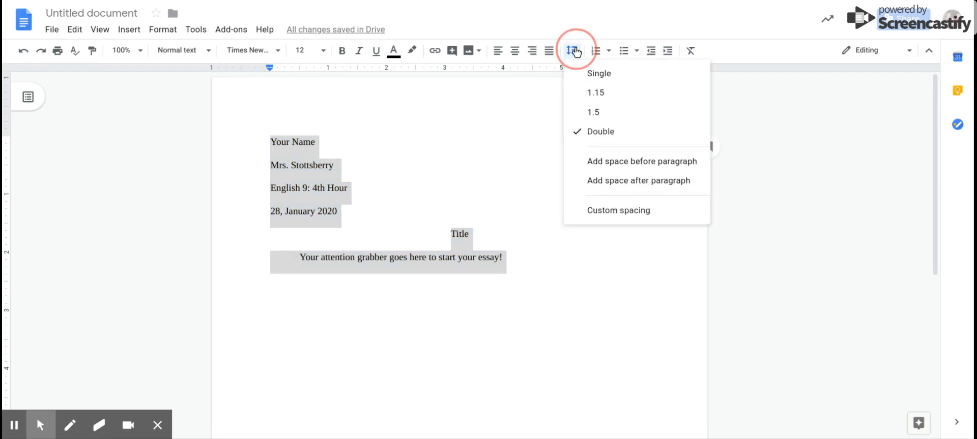
click(634, 161)
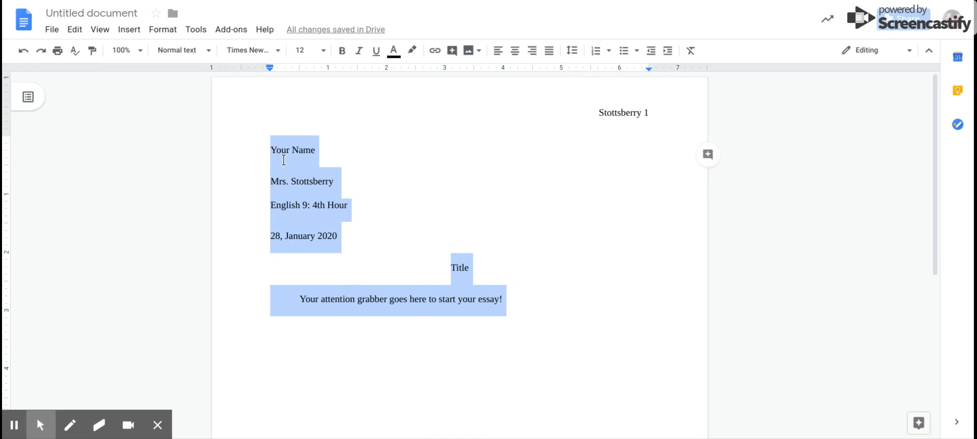
click(574, 54)
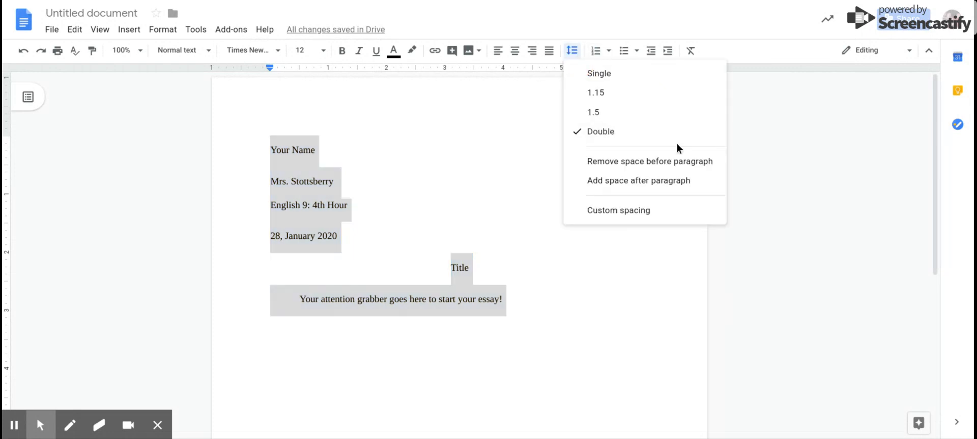
click(656, 161)
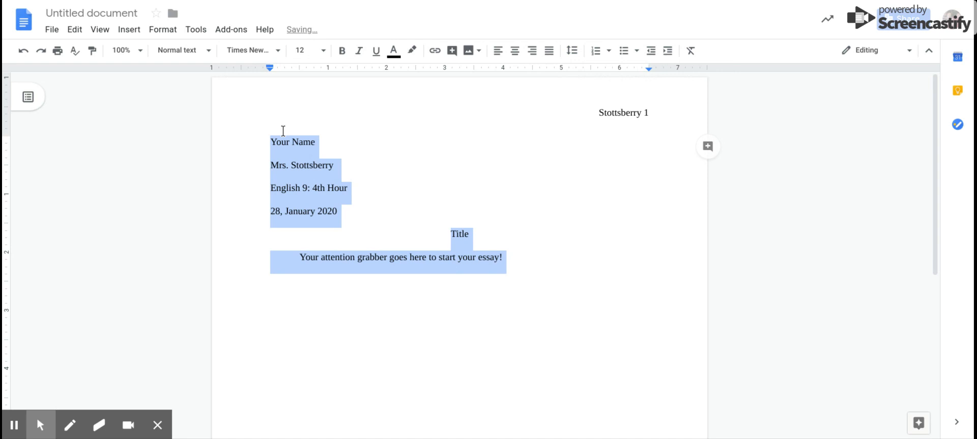
click(539, 254)
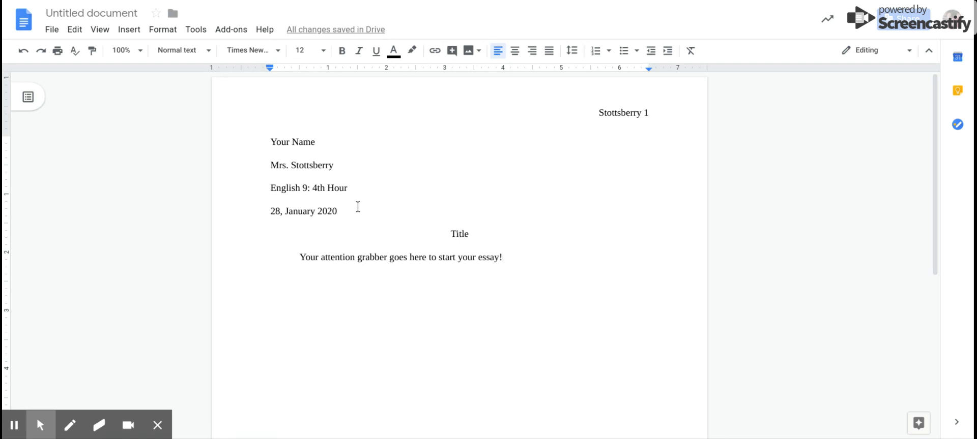
click(483, 246)
click(484, 251)
key(Up)
key(Up)
key(Down)
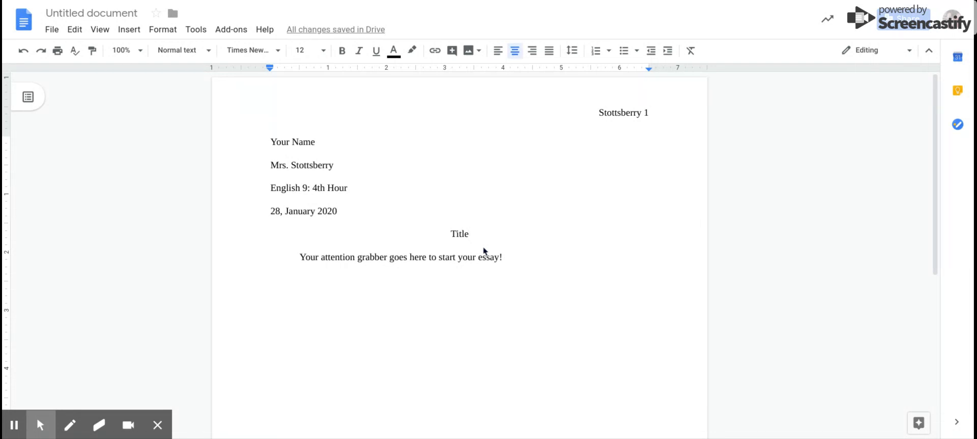